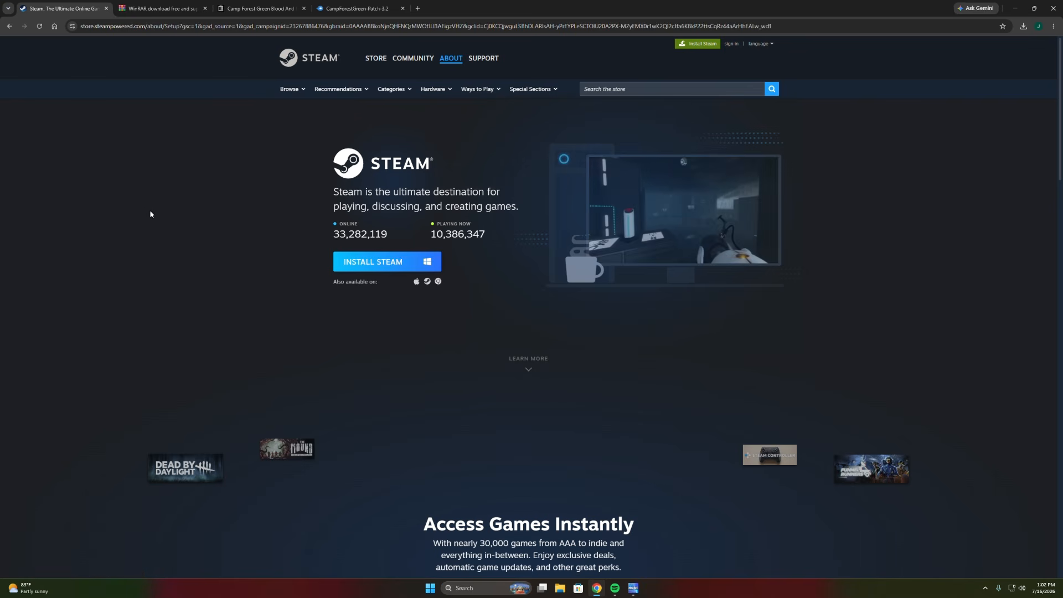
- Download the RAR version of Camp Forest Green Blood And Balance V 3.2 from its Internet Archive page
{"action": "key", "text": "ctrl+Tab"}
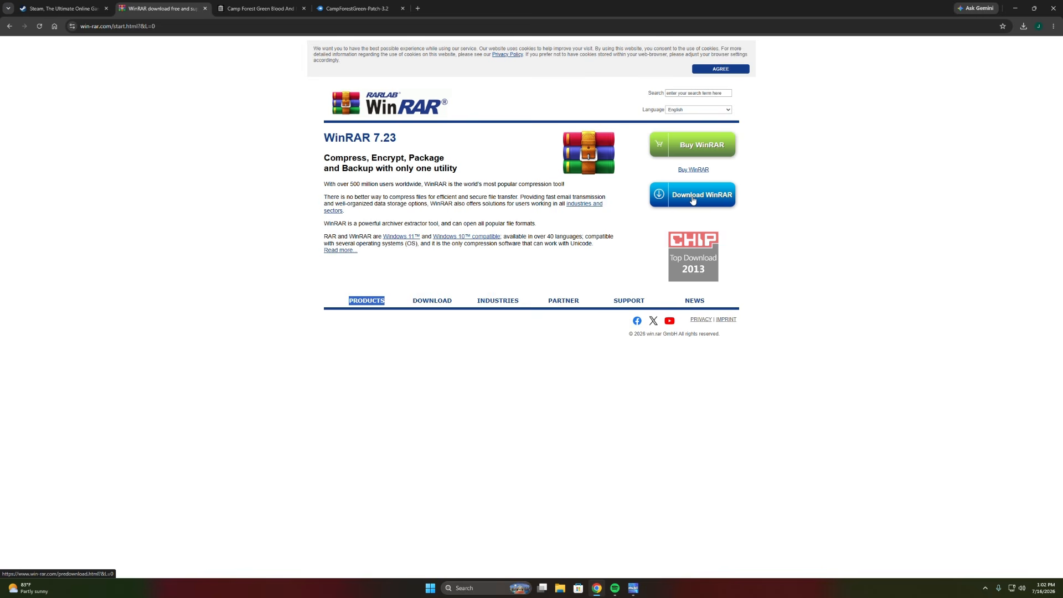
{"action": "left_click", "coordinate": [254, 9]}
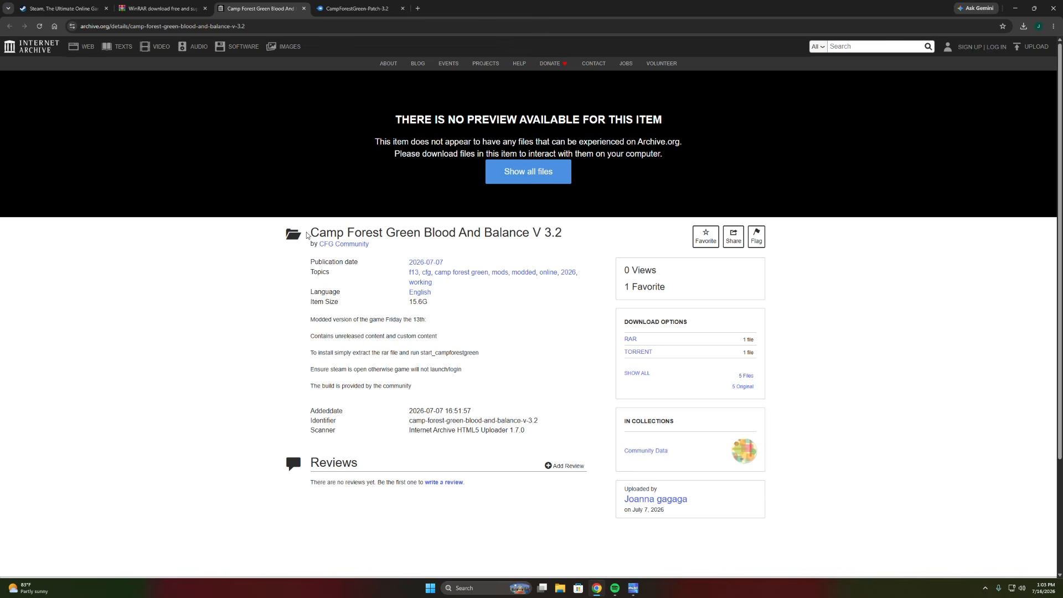
{"action": "left_click", "coordinate": [638, 340]}
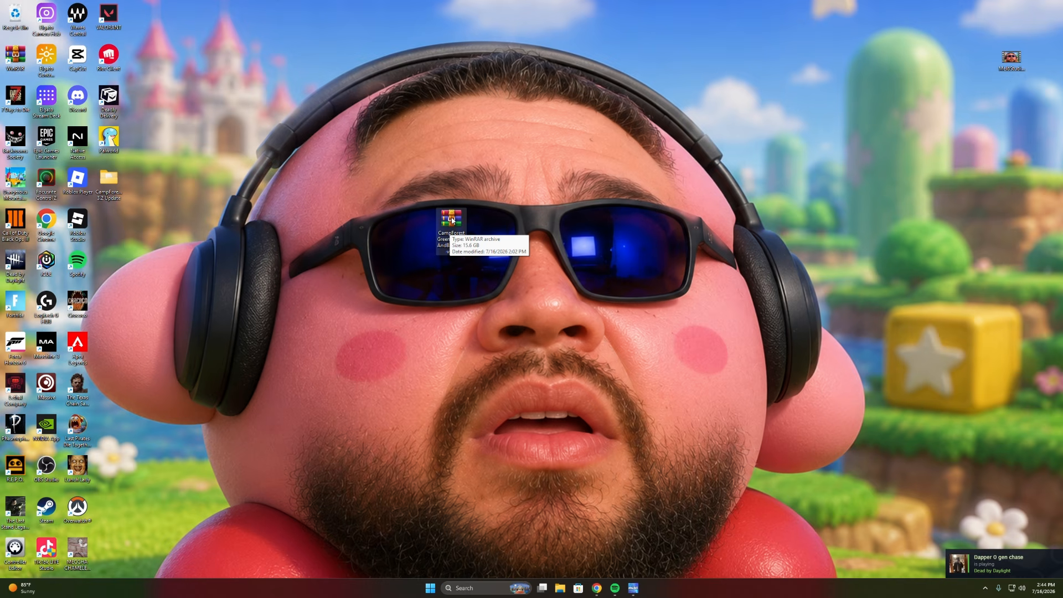
- Extract CampForestGreen-BloodAndBalance-v3.2.rar to the Desktop with WinRAR, dismissing the licence reminder, and close the archive
{"action": "right_click", "coordinate": [454, 221]}
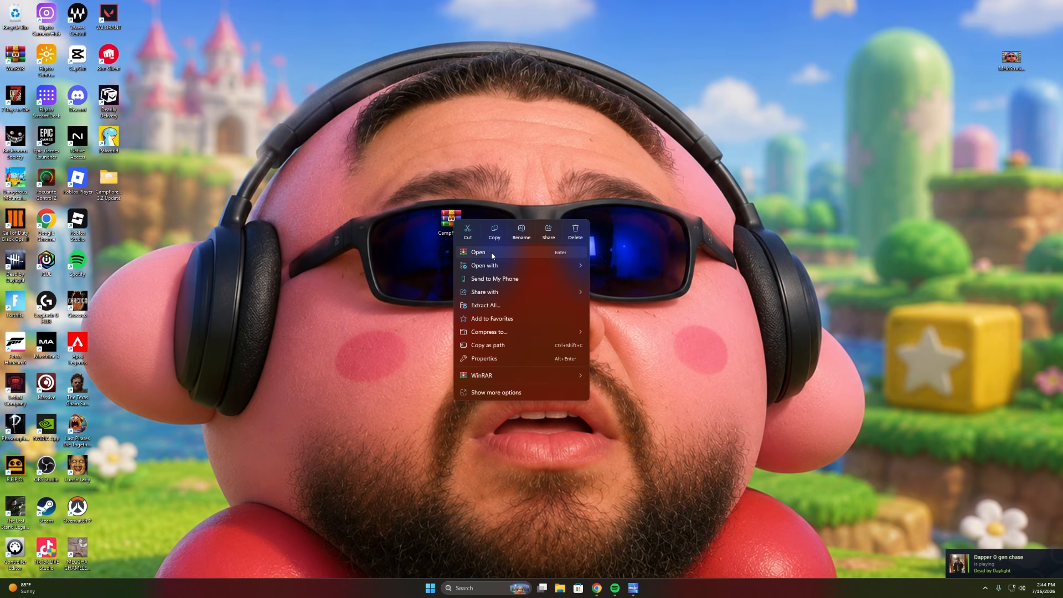
{"action": "left_click", "coordinate": [465, 254]}
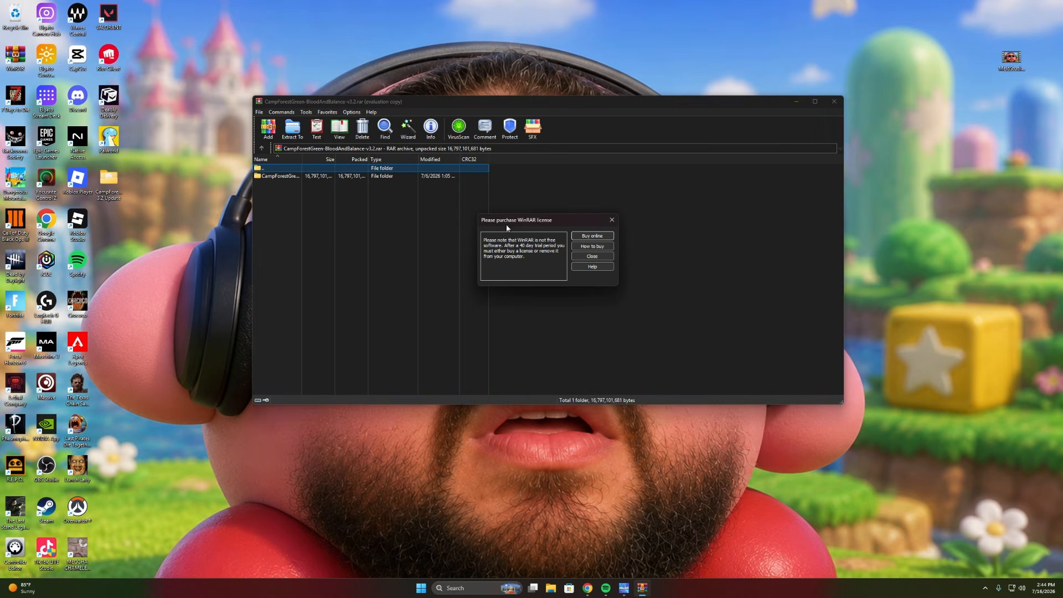
{"action": "left_click", "coordinate": [612, 221]}
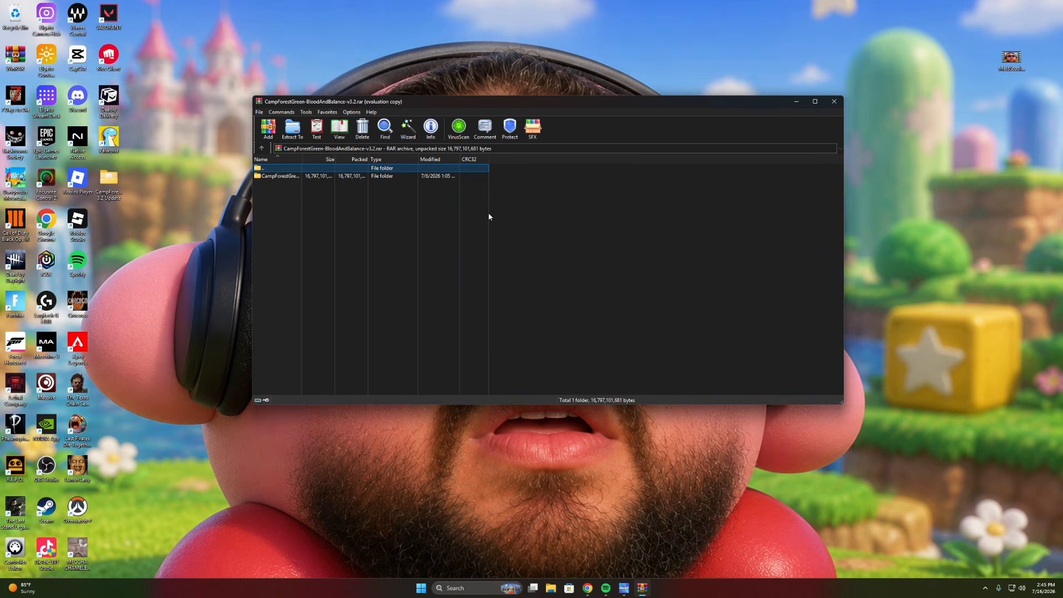
{"action": "left_click", "coordinate": [293, 129]}
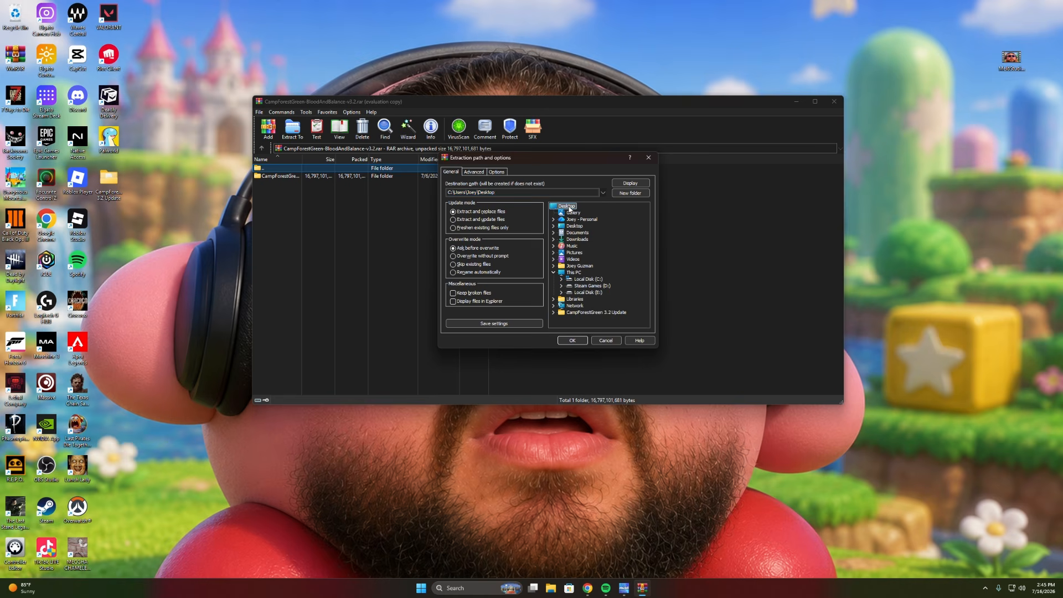
{"action": "left_click", "coordinate": [572, 340]}
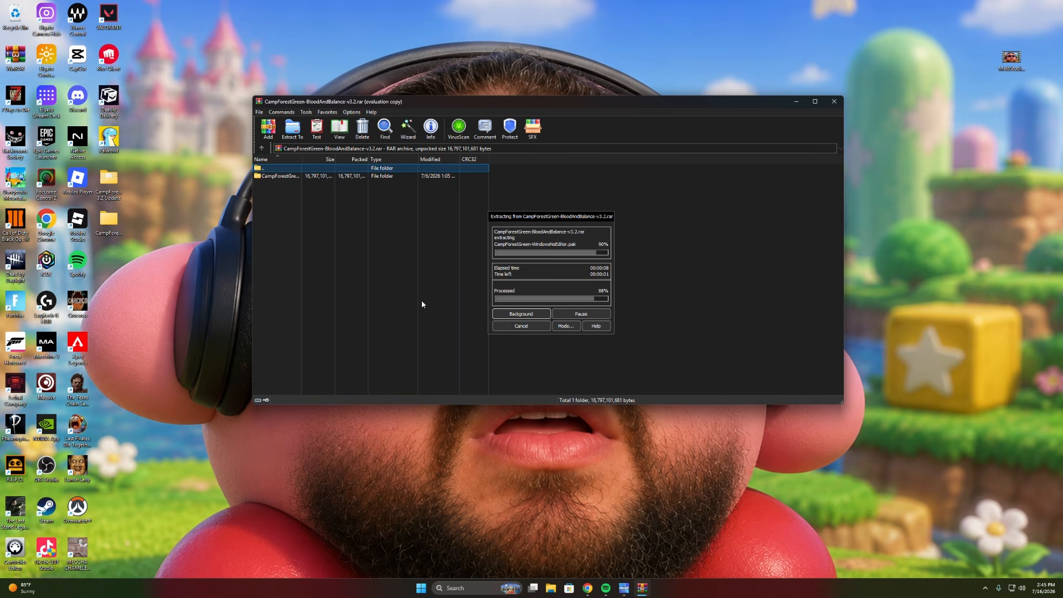
{"action": "left_click", "coordinate": [834, 102]}
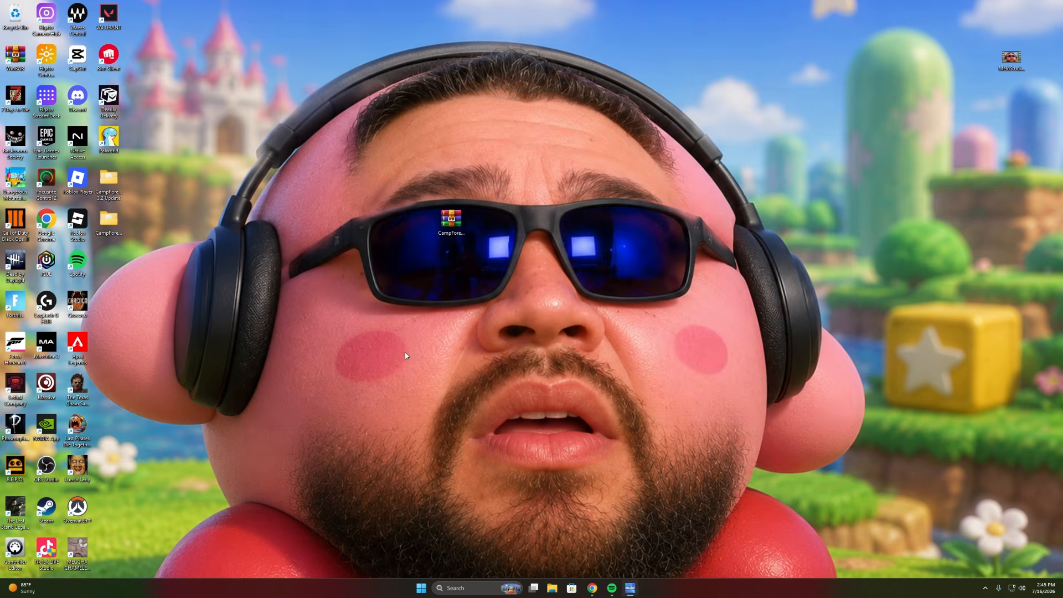
- Place the extracted game folder beside its archive and run EasyAntiCheat_Setup from its EasyAntiCheat subfolder
{"action": "left_click_drag", "start_coordinate": [108, 220], "coordinate": [510, 229]}
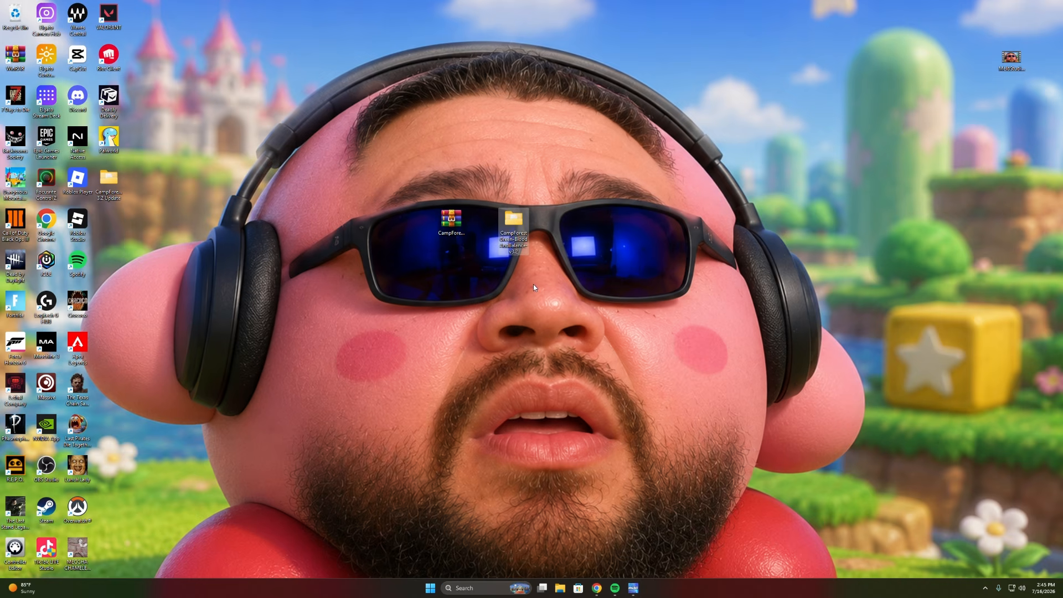
{"action": "double_click", "coordinate": [512, 233]}
{"action": "double_click", "coordinate": [487, 228]}
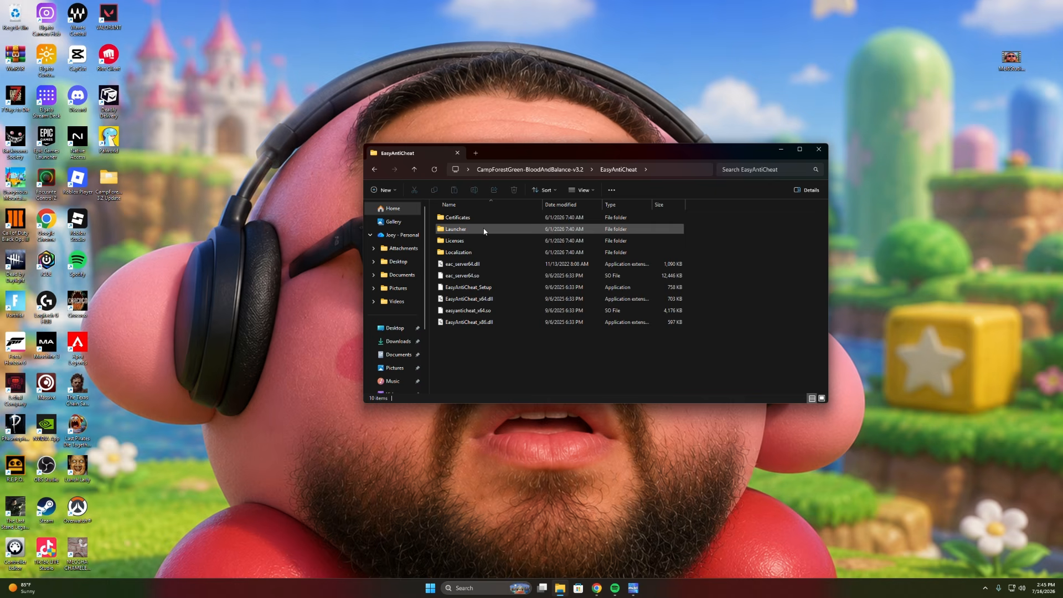
{"action": "double_click", "coordinate": [497, 288]}
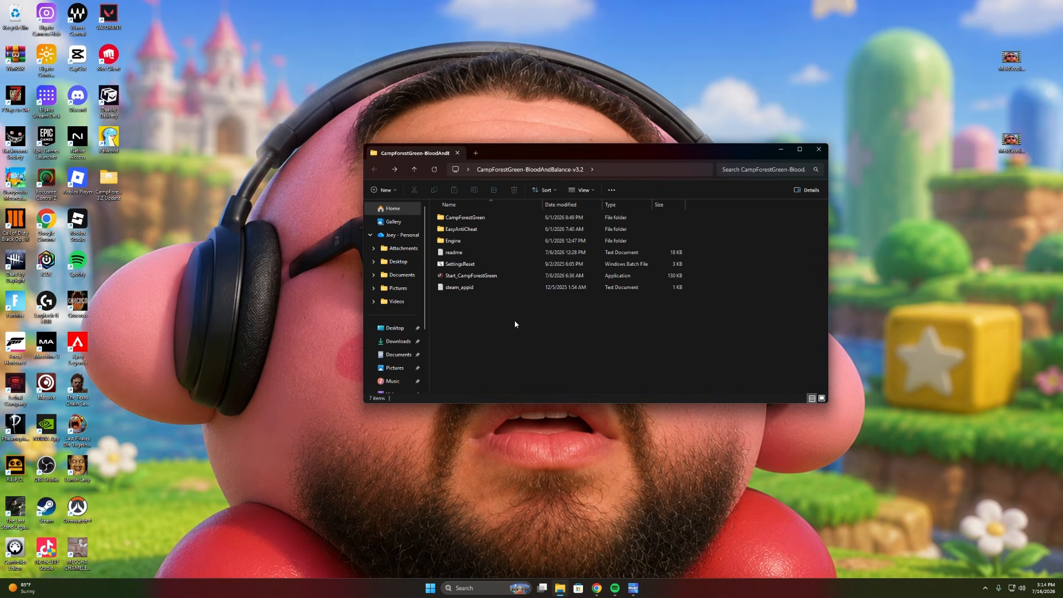
- Launch Start_CampForestGreen and look through the online lobbies in the Lobby Finder
{"action": "double_click", "coordinate": [504, 278]}
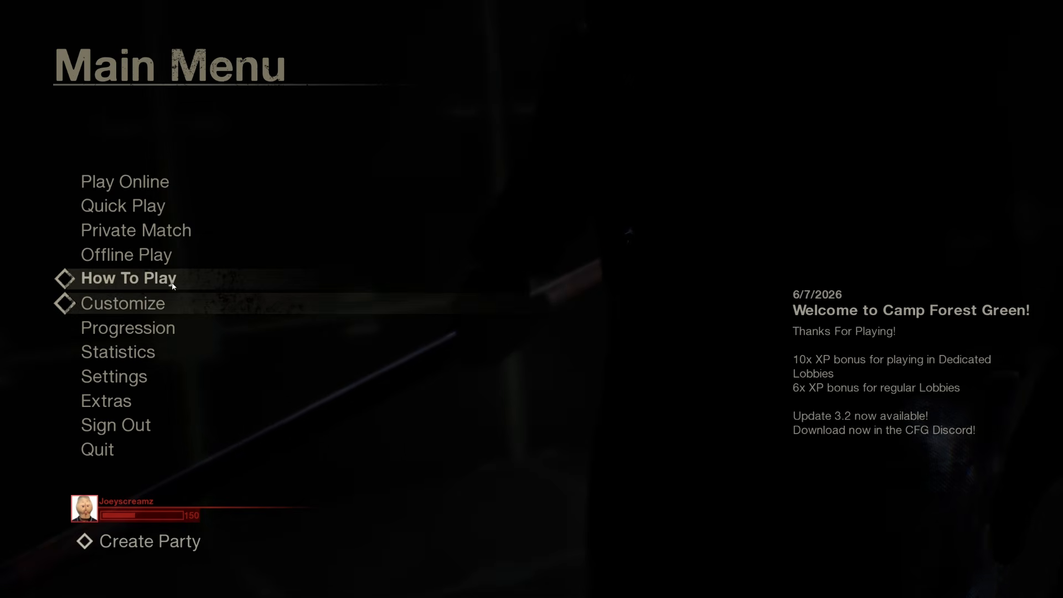
{"action": "left_click", "coordinate": [135, 185]}
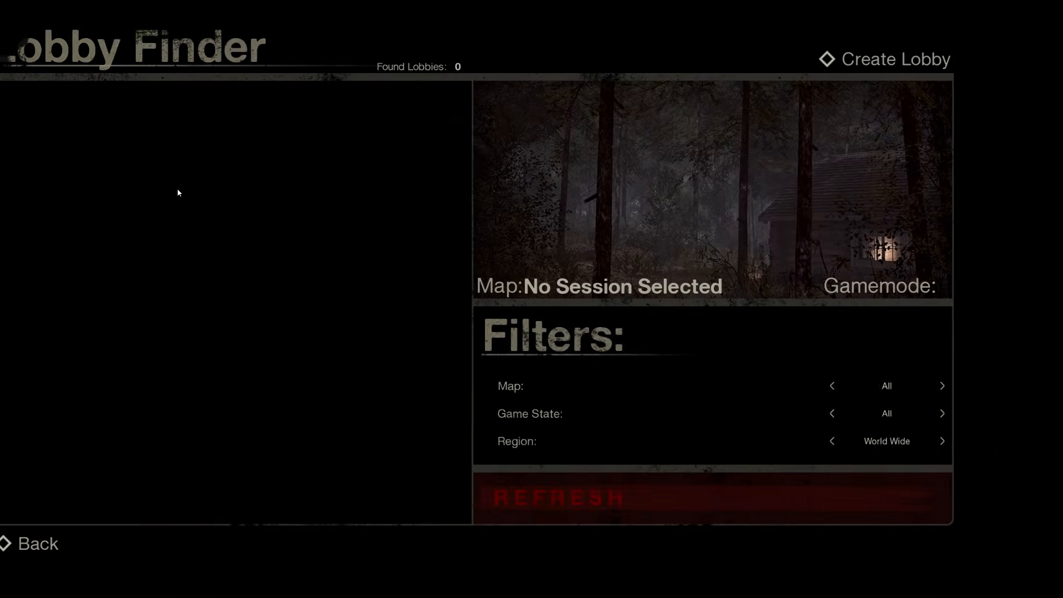
{"action": "scroll", "coordinate": [330, 249], "scroll_direction": "down", "scroll_amount": 4}
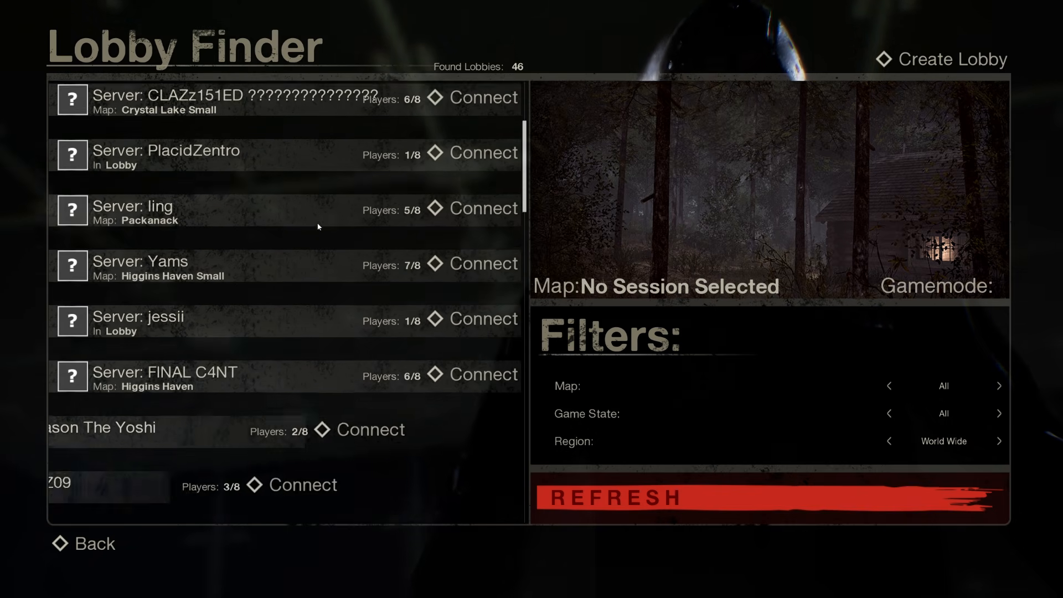
{"action": "scroll", "coordinate": [318, 224], "scroll_direction": "up", "scroll_amount": 4}
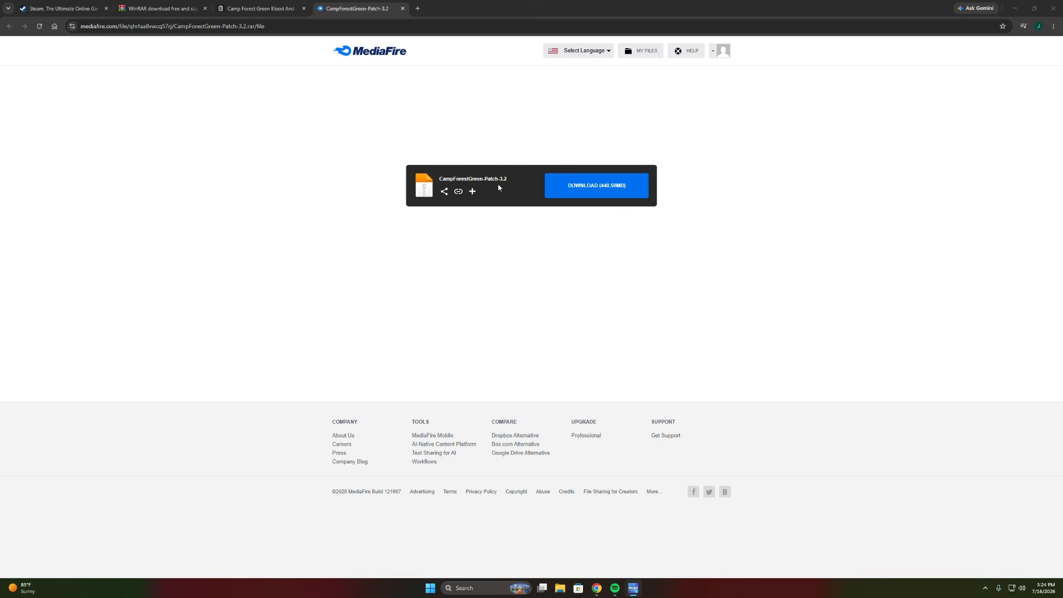
- Download the CampForestGreen-Patch-3.2 archive from its MediaFire page
{"action": "left_click", "coordinate": [591, 193]}
{"action": "left_click", "coordinate": [1011, 29]}
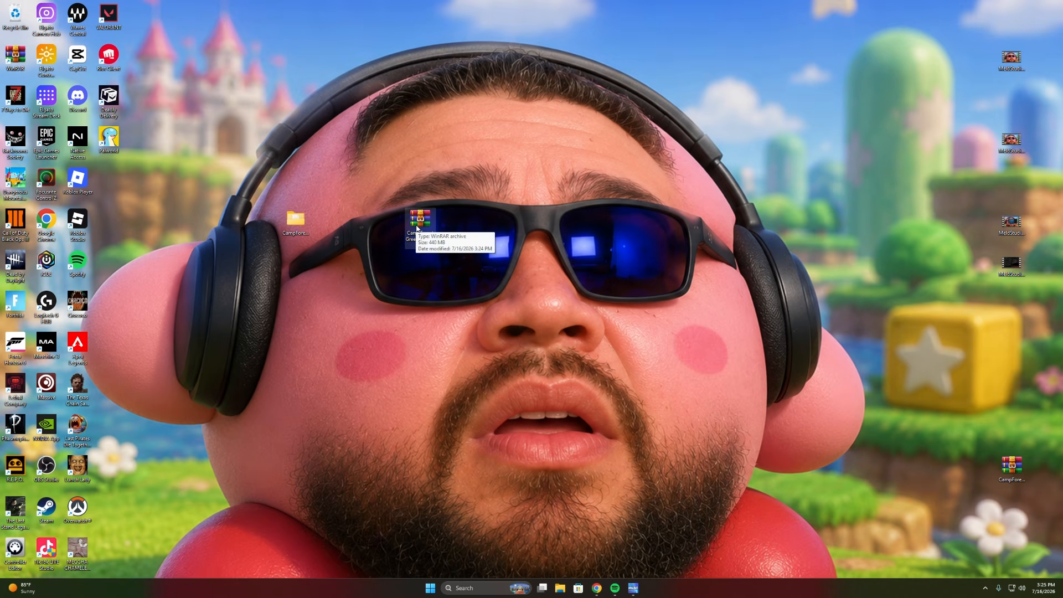
- Extract CampForestGreen-Patch-3.2.rar to the Desktop with WinRAR, select the extracted items and close the archive
{"action": "right_click", "coordinate": [417, 225]}
{"action": "left_click", "coordinate": [446, 254]}
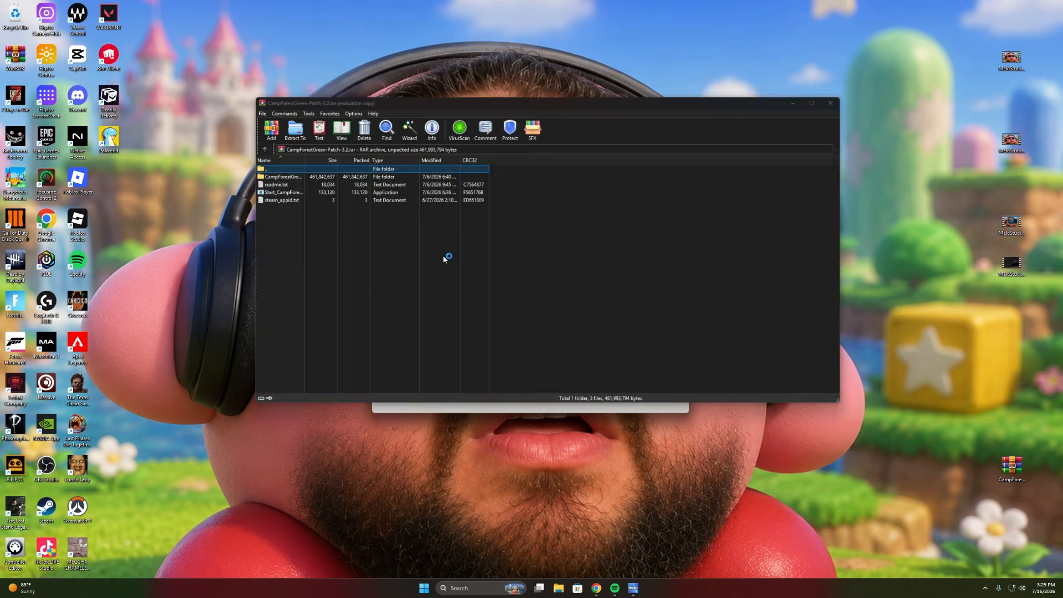
{"action": "key", "text": "Escape"}
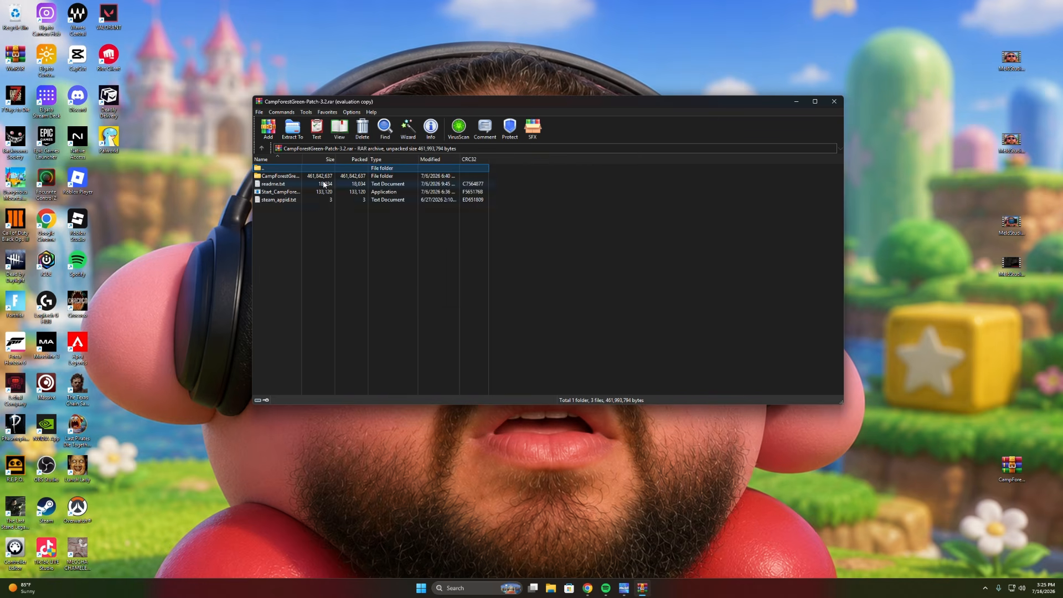
{"action": "left_click", "coordinate": [296, 134]}
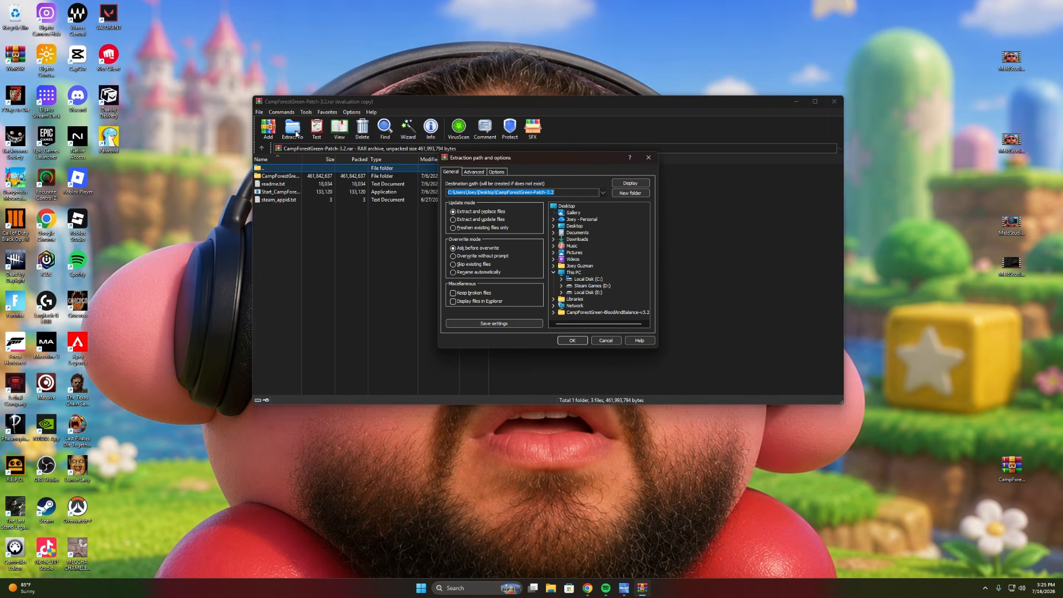
{"action": "left_click", "coordinate": [572, 207]}
{"action": "left_click", "coordinate": [569, 339]}
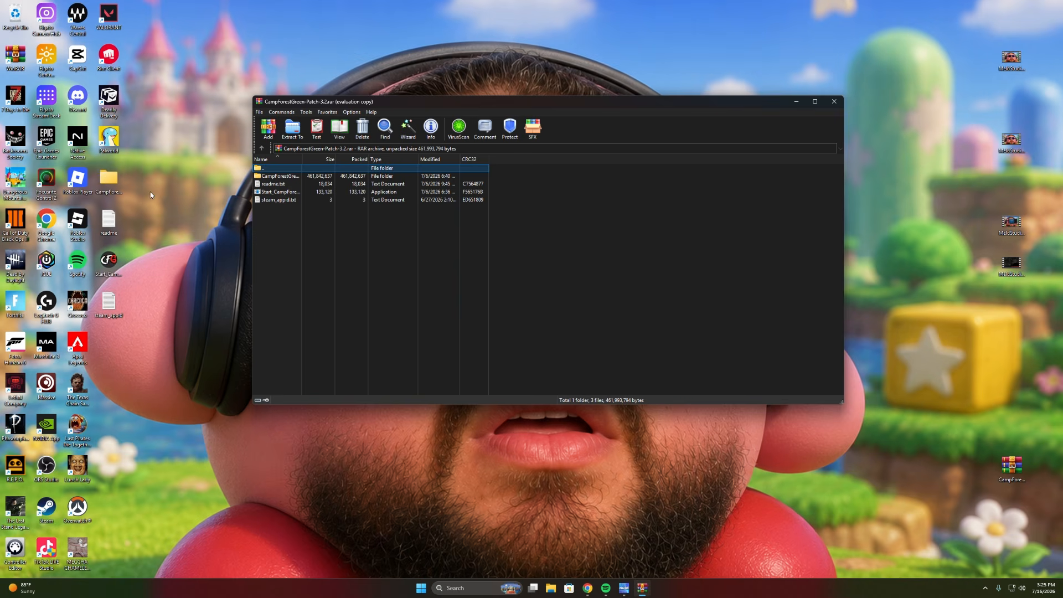
{"action": "left_click_drag", "start_coordinate": [151, 182], "coordinate": [94, 319]}
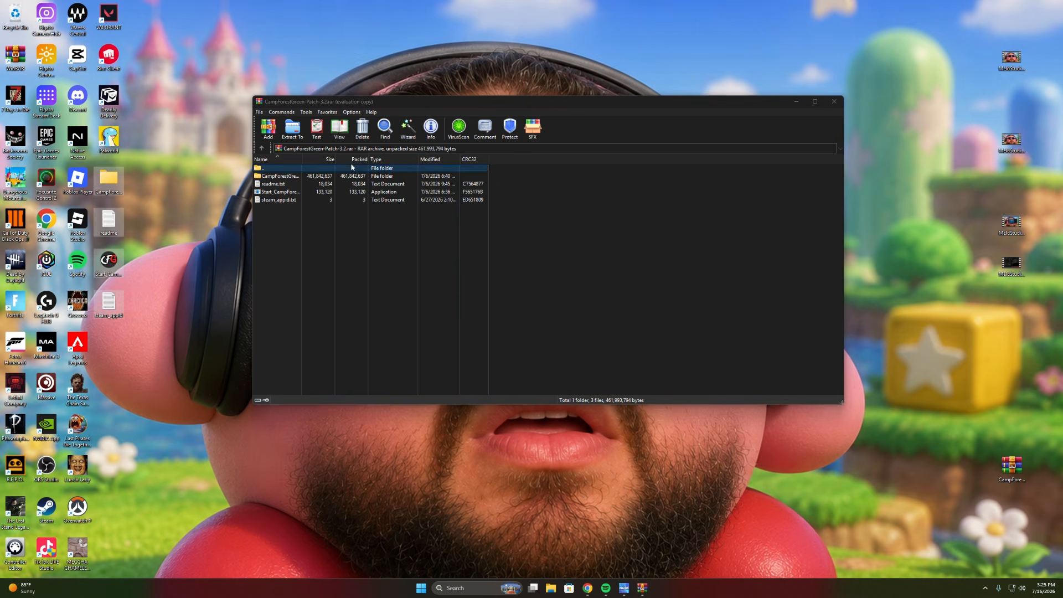
{"action": "left_click", "coordinate": [833, 102]}
- Move the CampForestGreen-BloodAndBalance-v3.2 folder higher on the desktop and open it, keeping the extracted patch files accessible
{"action": "left_click_drag", "start_coordinate": [297, 219], "coordinate": [313, 61]}
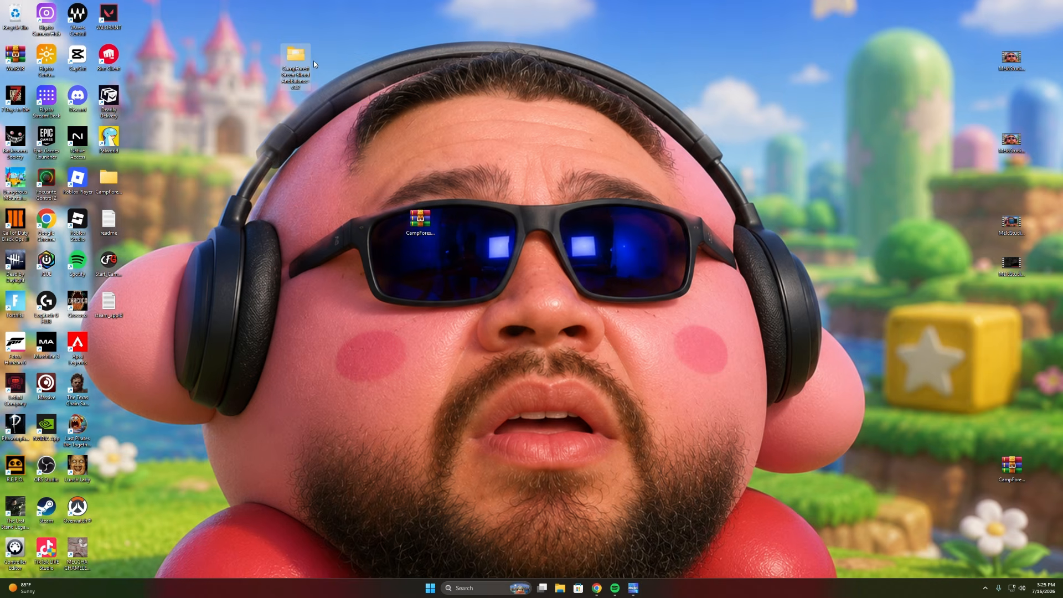
{"action": "double_click", "coordinate": [296, 58]}
{"action": "left_click_drag", "start_coordinate": [514, 155], "coordinate": [507, 88]}
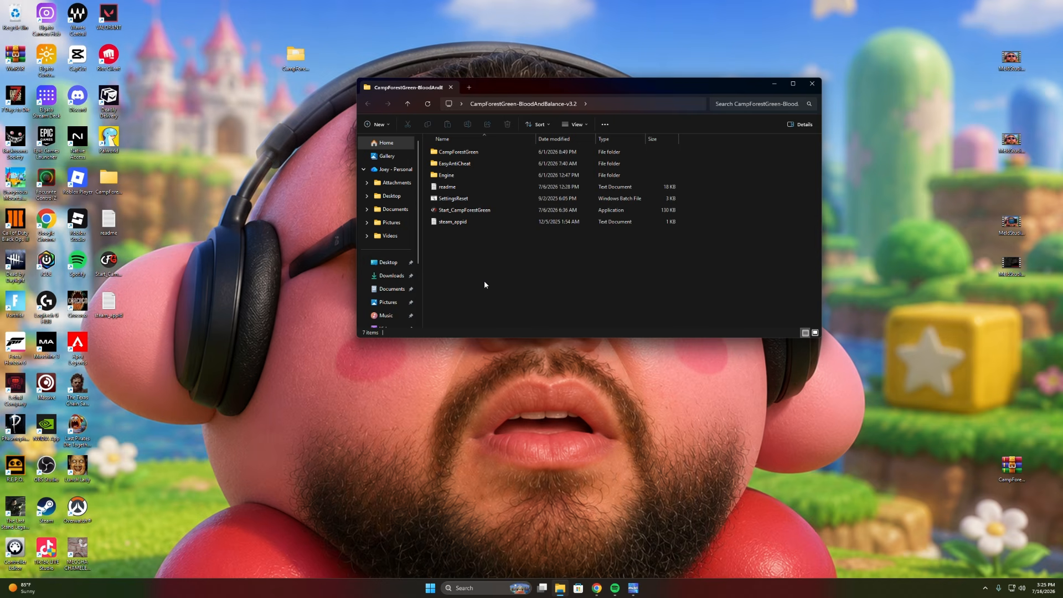
- Move the four extracted patch items from the Desktop into the CampForestGreen-BloodAndBalance-v3.2 folder, replacing the files in the destination
{"action": "left_click_drag", "start_coordinate": [168, 304], "coordinate": [105, 184]}
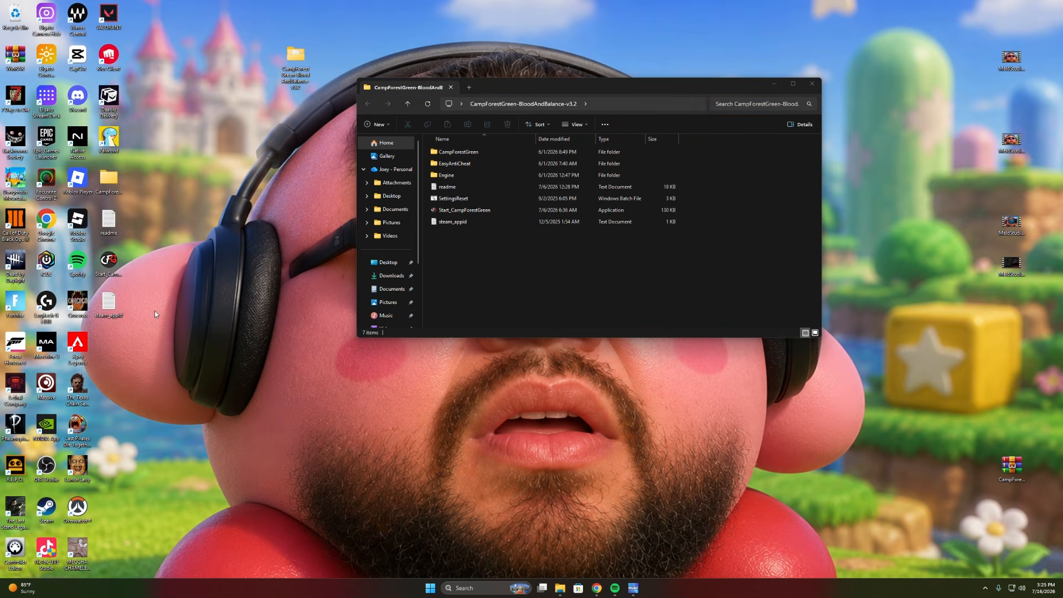
{"action": "left_click_drag", "start_coordinate": [154, 311], "coordinate": [491, 263]}
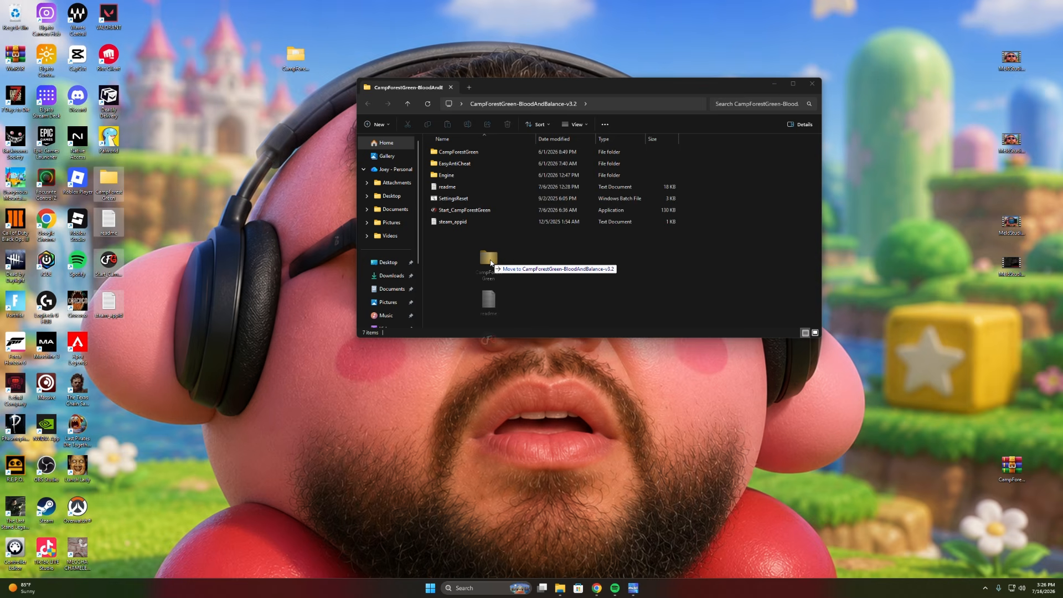
{"action": "left_click_drag", "start_coordinate": [490, 263], "coordinate": [492, 264]}
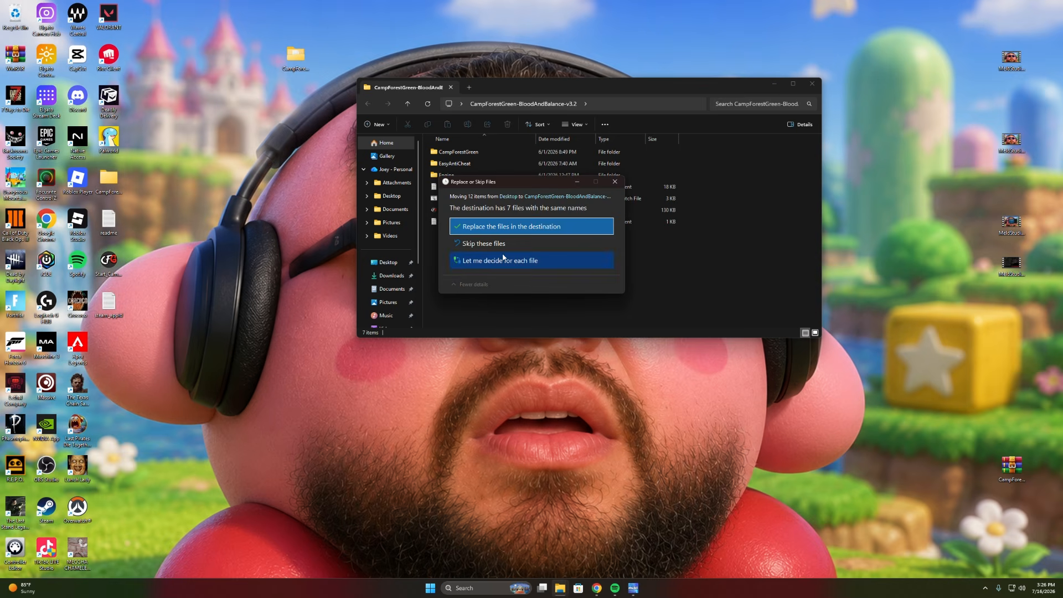
{"action": "left_click", "coordinate": [541, 233]}
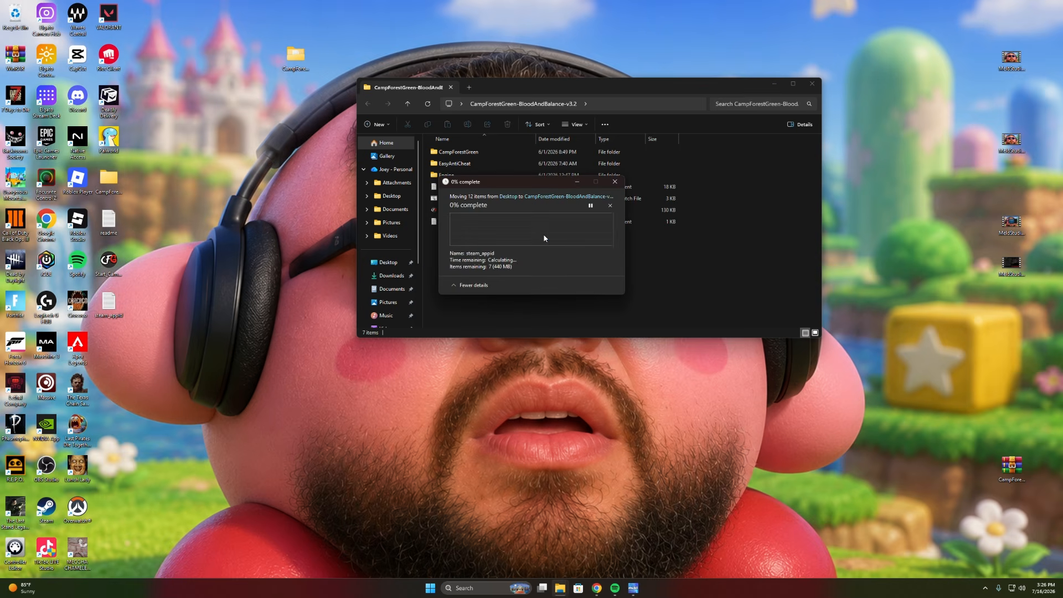
{"action": "left_click", "coordinate": [537, 285]}
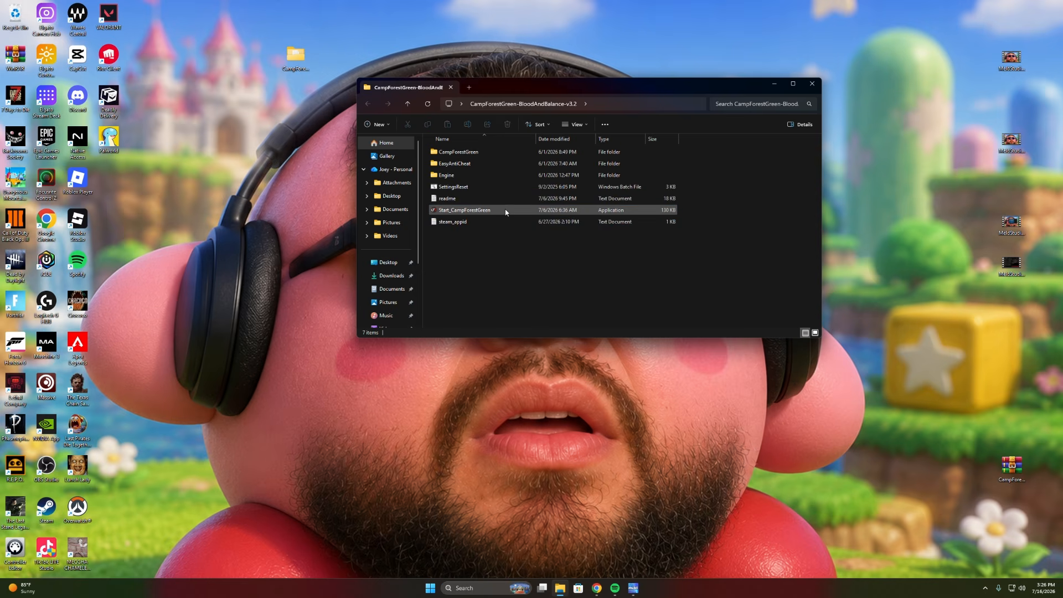